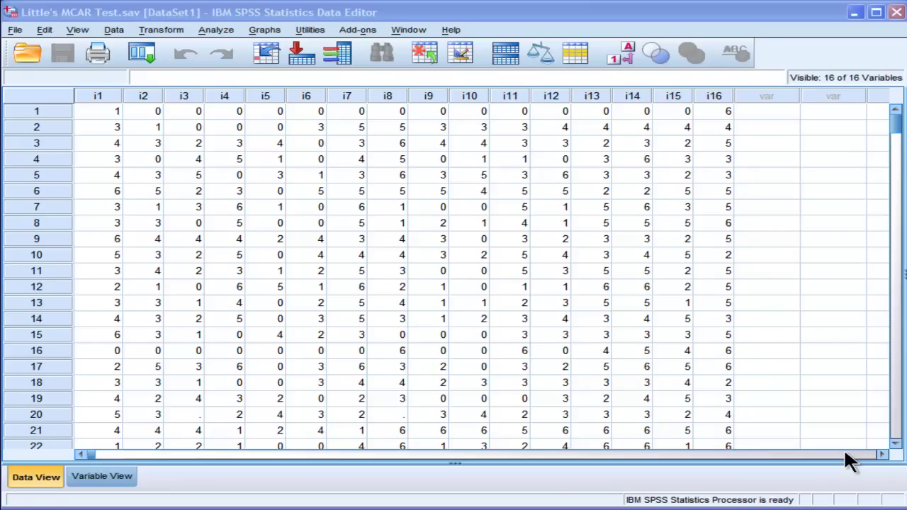
# - Inspect the data rows 10–20, locating the missing i8 value in row 20
pyautogui.click(466, 257)
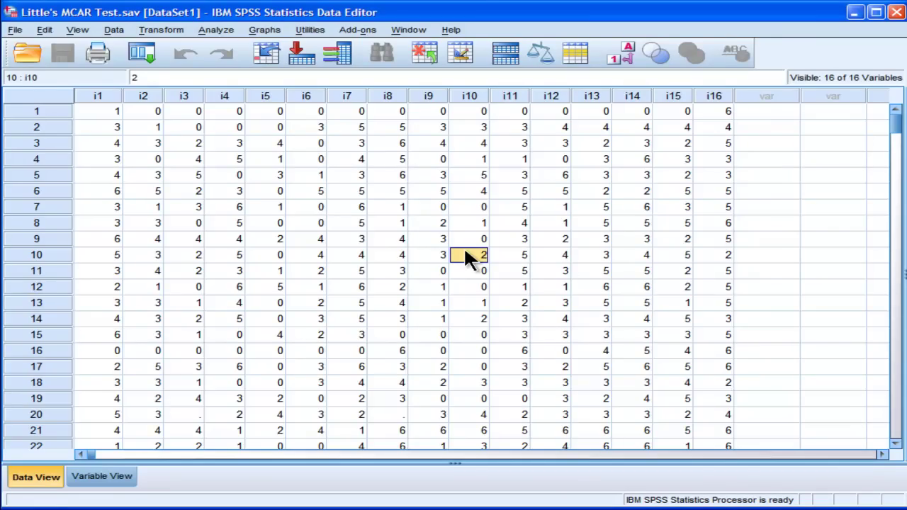
pyautogui.press('Down')
pyautogui.press('Down')
pyautogui.press('Down')
pyautogui.press('Down')
pyautogui.press('Down')
pyautogui.press('Down')
pyautogui.press('Down')
pyautogui.press('Down')
pyautogui.press('Down')
pyautogui.press('Left')
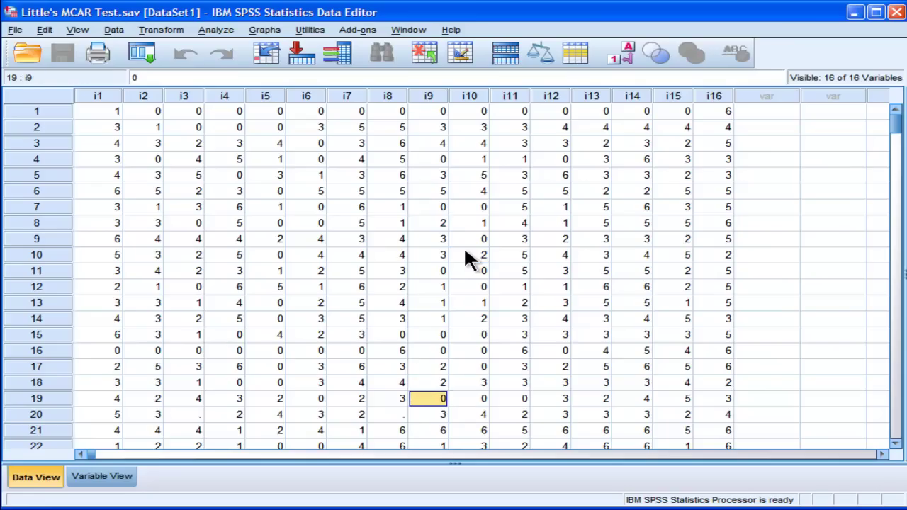
pyautogui.press('Down')
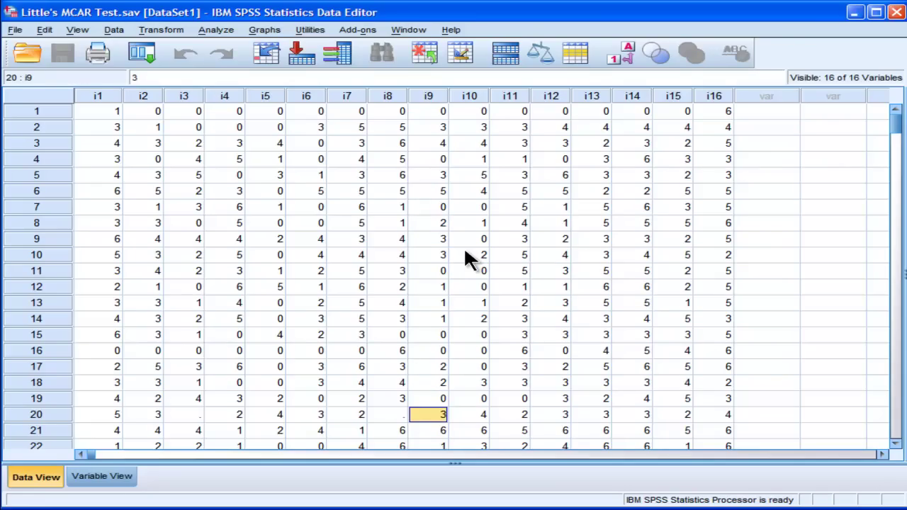
pyautogui.press('Left')
pyautogui.press('Right')
pyautogui.press('Left')
pyautogui.press('Left')
pyautogui.press('Right')
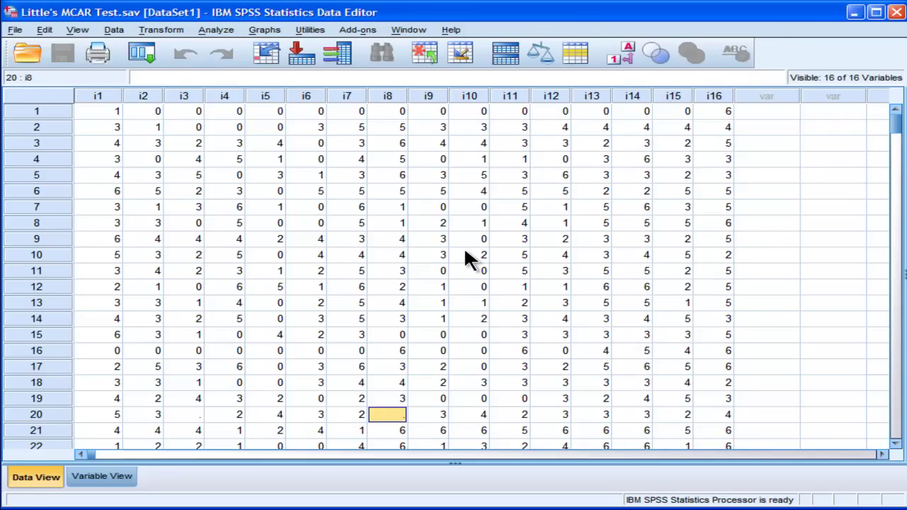
pyautogui.press('Right')
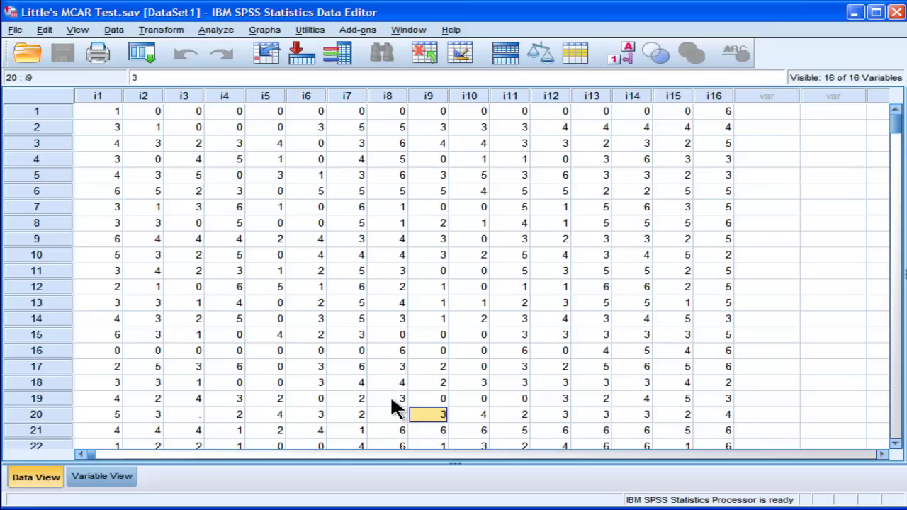
pyautogui.press('Left')
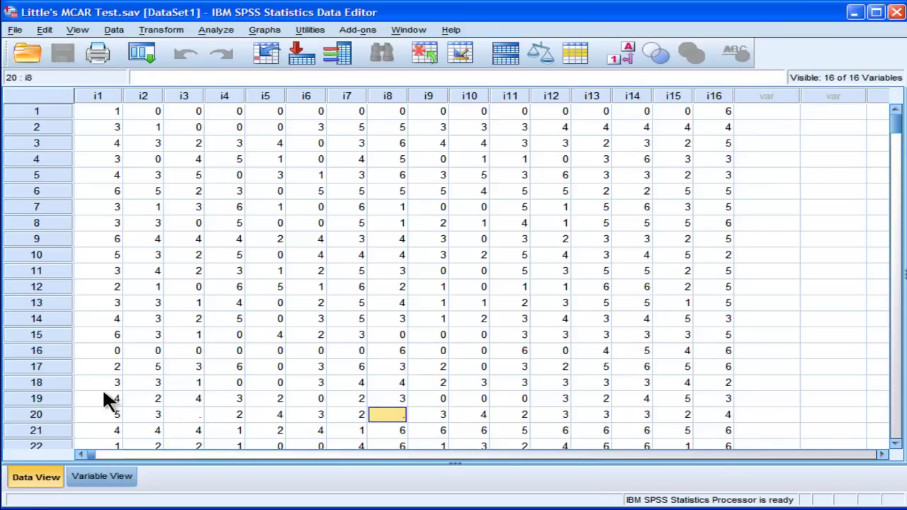
# - Check the missing i3 values in rows 20–55 and the missing i12 values in rows 39–74
pyautogui.click(193, 413)
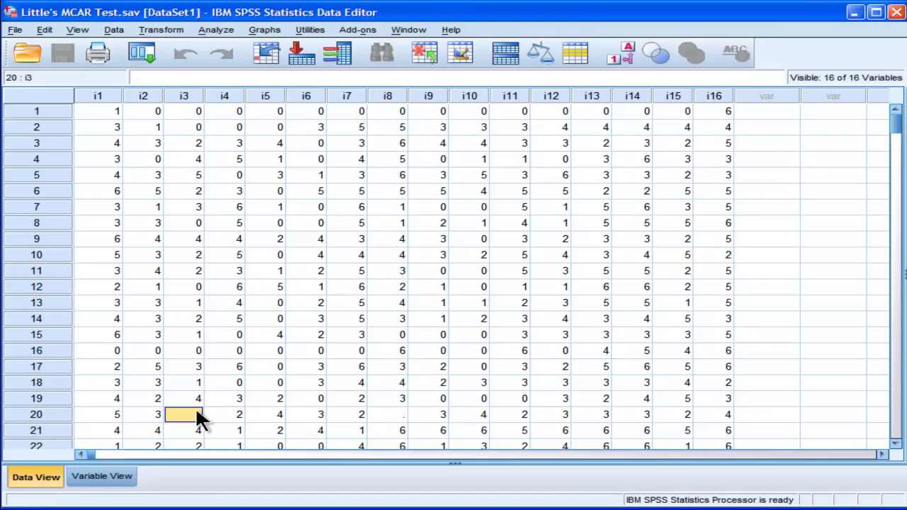
pyautogui.press('Down')
pyautogui.press('Down')
pyautogui.press('Down')
pyautogui.press('Down')
pyautogui.press('Down')
pyautogui.press('Down')
pyautogui.press('Down')
pyautogui.press('Down')
pyautogui.press('Down')
pyautogui.press('Down')
pyautogui.press('Down')
pyautogui.press('Down')
pyautogui.press('Down')
pyautogui.press('Down')
pyautogui.press('Down')
pyautogui.press('Down')
pyautogui.press('Down')
pyautogui.press('Down')
pyautogui.press('Down')
pyautogui.press('Down')
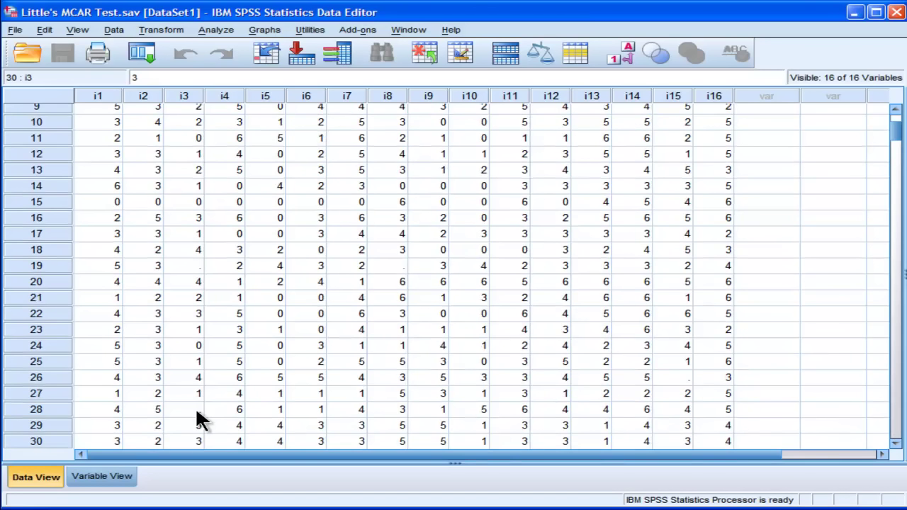
pyautogui.press('Down')
pyautogui.press('Down')
pyautogui.press('Down')
pyautogui.press('Down')
pyautogui.press('Down')
pyautogui.press('Down')
pyautogui.press('Down')
pyautogui.press('Down')
pyautogui.press('Down')
pyautogui.press('Down')
pyautogui.press('Down')
pyautogui.press('Down')
pyautogui.press('Down')
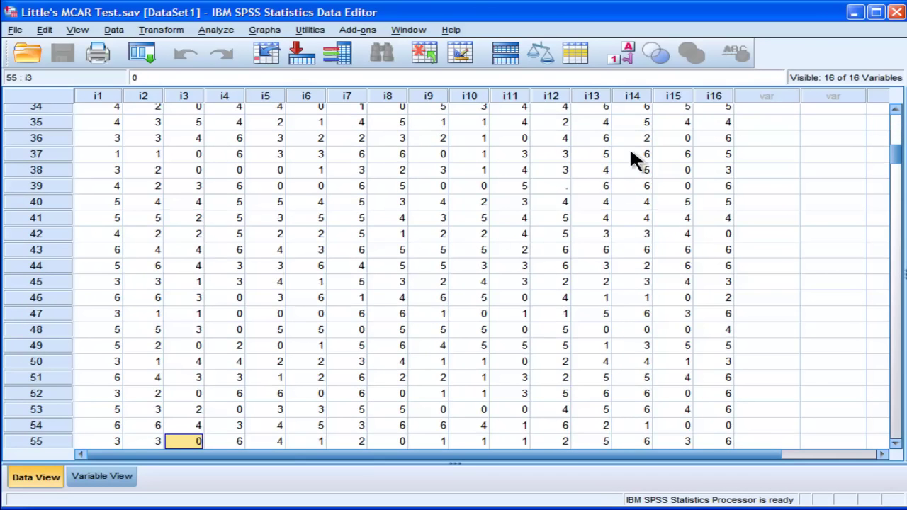
pyautogui.click(551, 186)
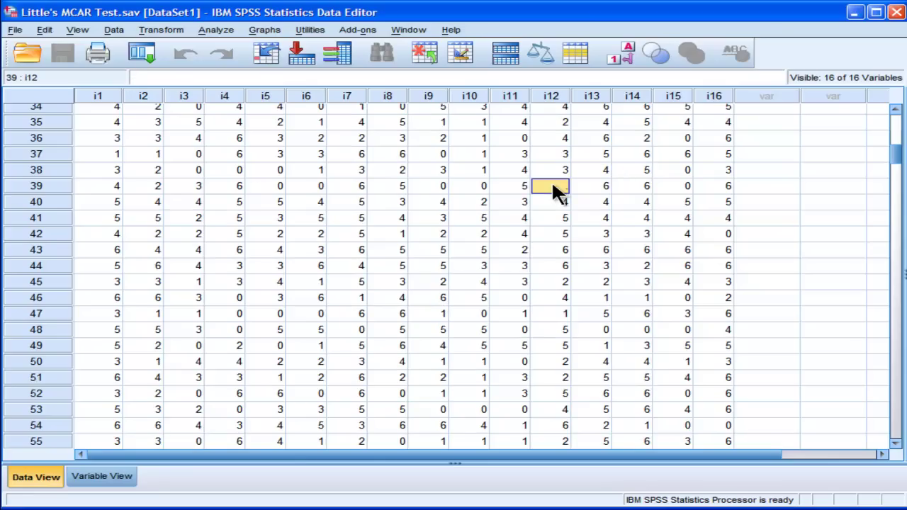
pyautogui.press('Down')
pyautogui.press('Down')
pyautogui.press('Down')
pyautogui.press('Down')
pyautogui.press('Down')
pyautogui.press('Down')
pyautogui.press('Down')
pyautogui.press('Down')
pyautogui.press('Down')
pyautogui.press('Down')
pyautogui.press('Down')
pyautogui.press('Down')
pyautogui.press('Down')
pyautogui.press('Down')
pyautogui.press('Down')
pyautogui.press('Down')
pyautogui.press('Down')
pyautogui.press('Down')
pyautogui.press('Down')
pyautogui.press('Down')
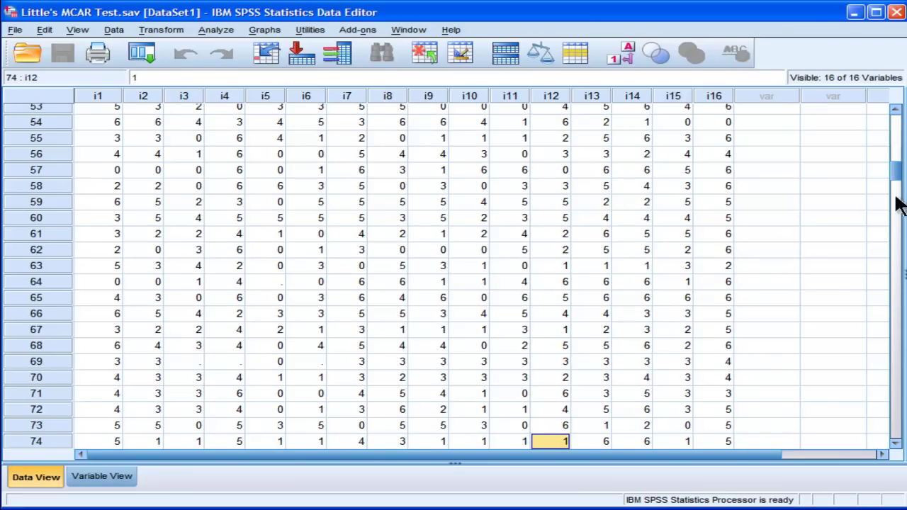
pyautogui.moveTo(896, 177); pyautogui.dragTo(896, 111)
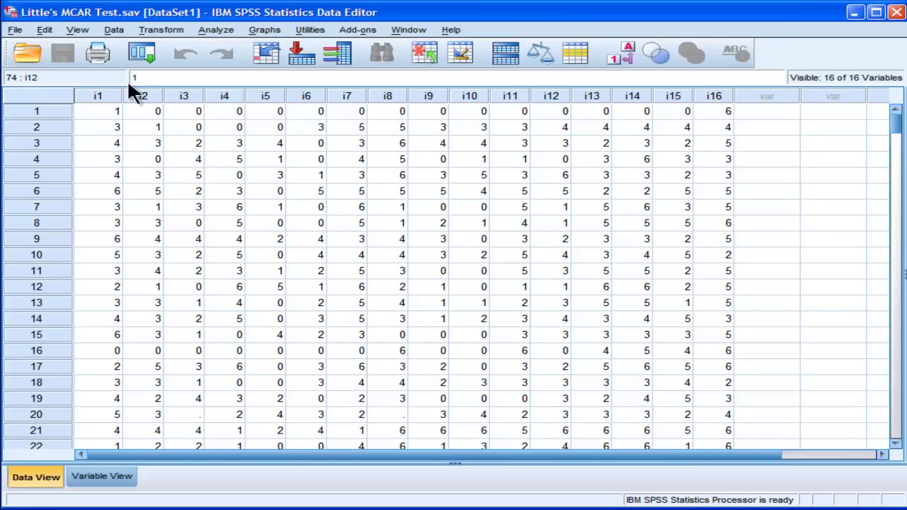
# - Start Missing Value Analysis and add variables i1–i16 as quantitative variables
pyautogui.click(209, 32)
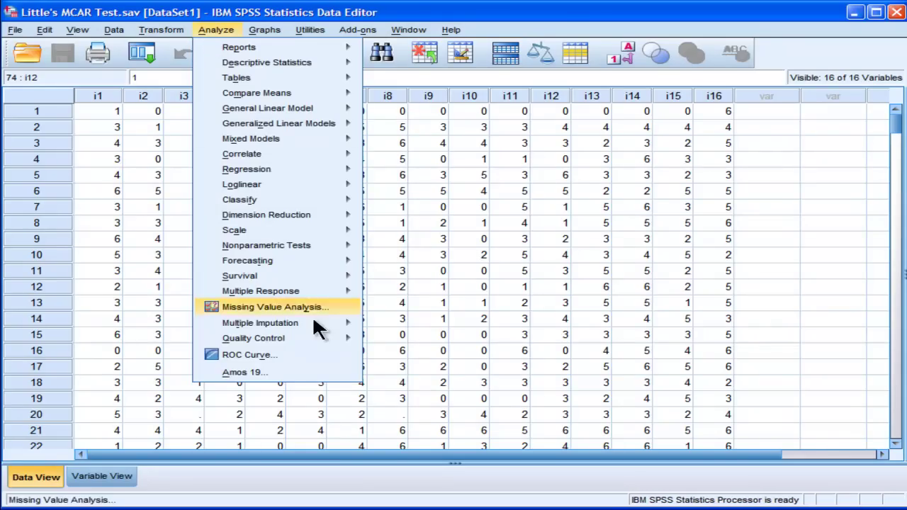
pyautogui.moveTo(318, 339)
pyautogui.click(313, 307)
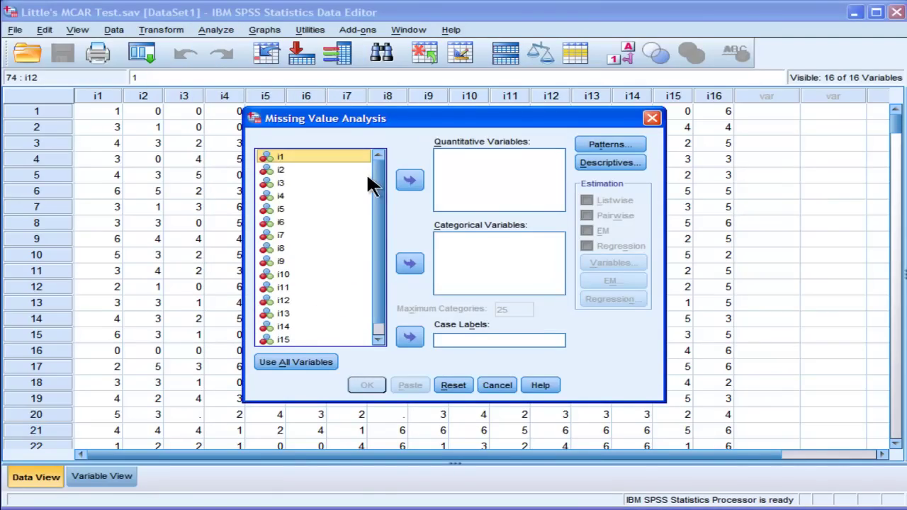
pyautogui.scroll(-1, 372, 183)
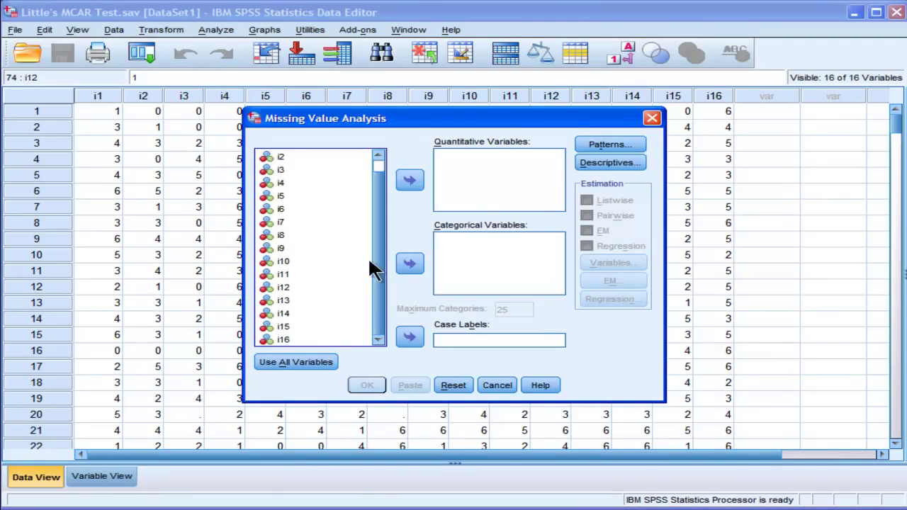
pyautogui.keyDown('shift'); pyautogui.click(285, 341); pyautogui.keyUp('shift')
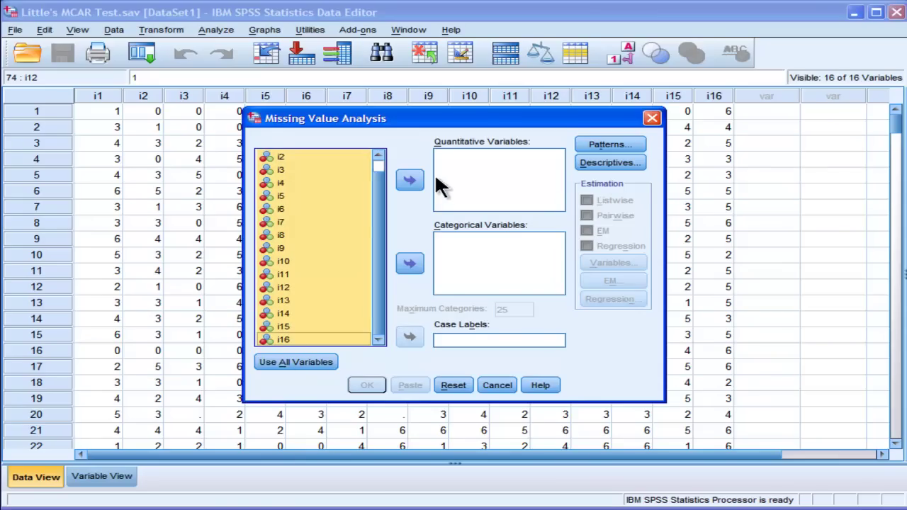
pyautogui.click(411, 182)
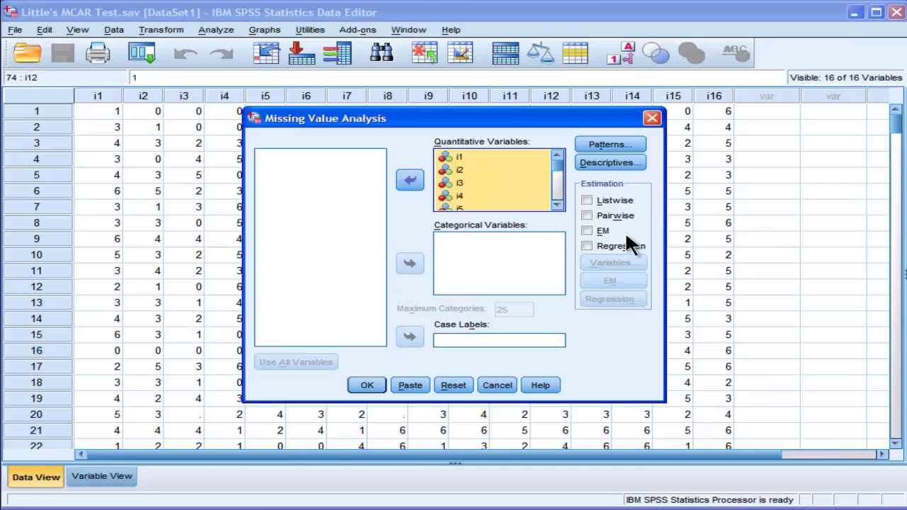
# - Enable EM estimation, keep the default EM and Variables settings, and run the analysis
pyautogui.click(585, 231)
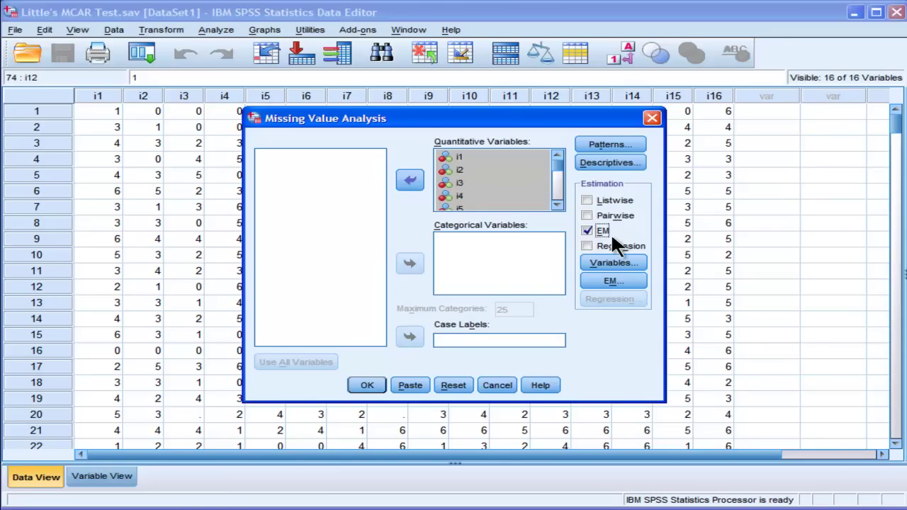
pyautogui.click(608, 280)
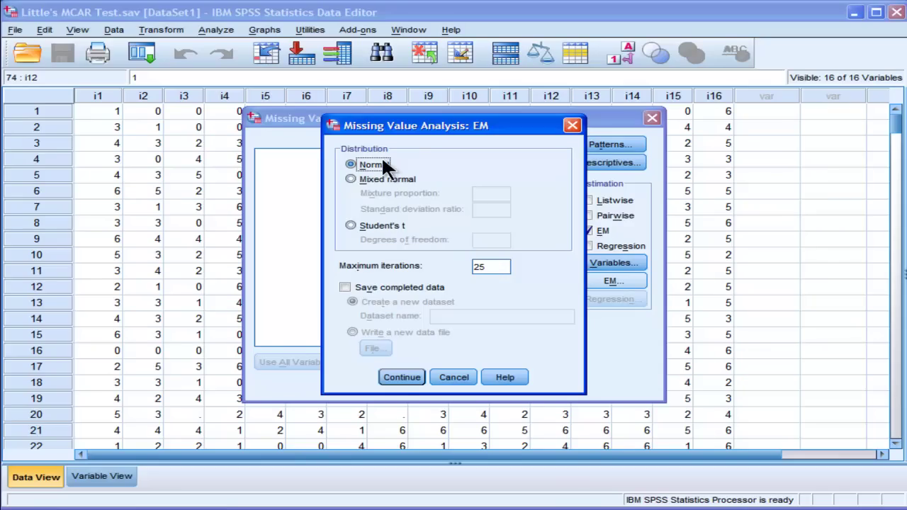
pyautogui.click(398, 376)
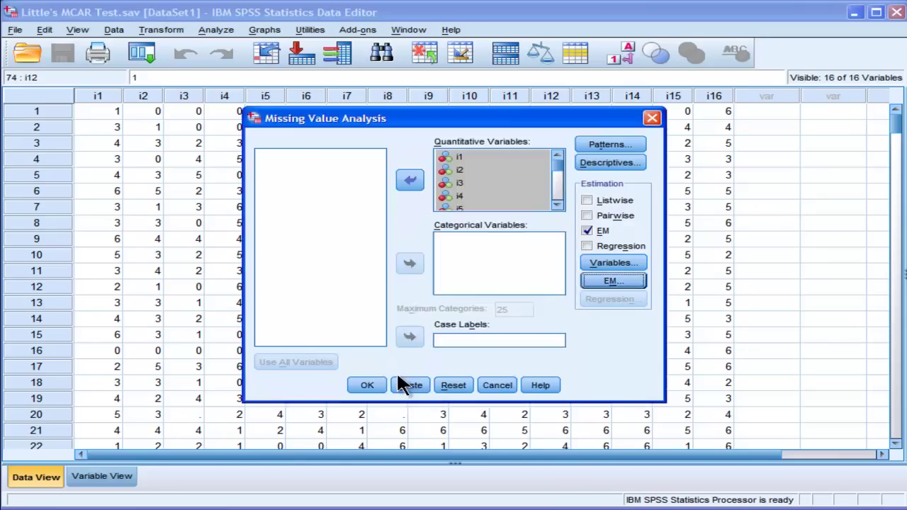
pyautogui.click(606, 261)
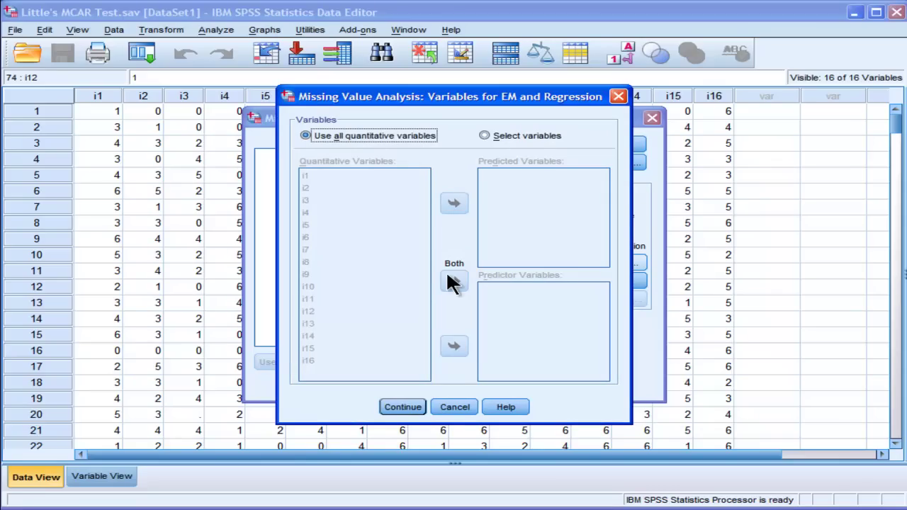
pyautogui.click(447, 408)
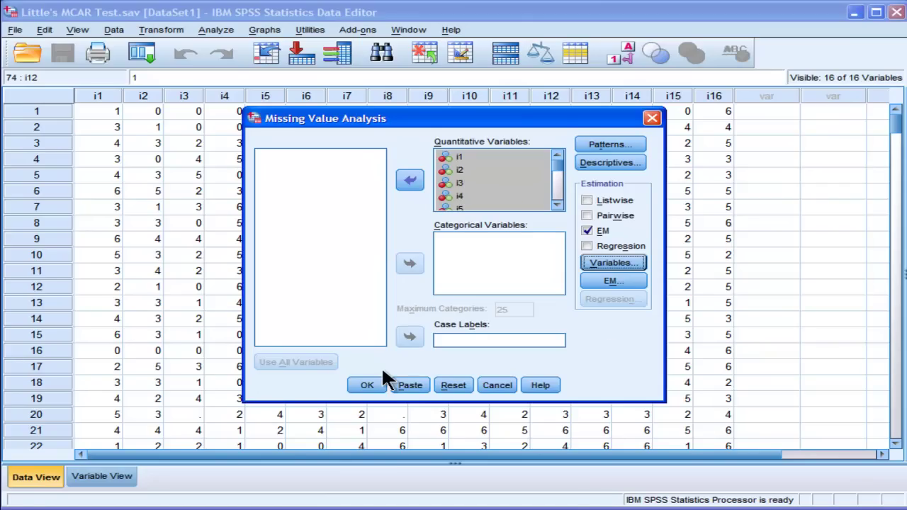
pyautogui.click(381, 386)
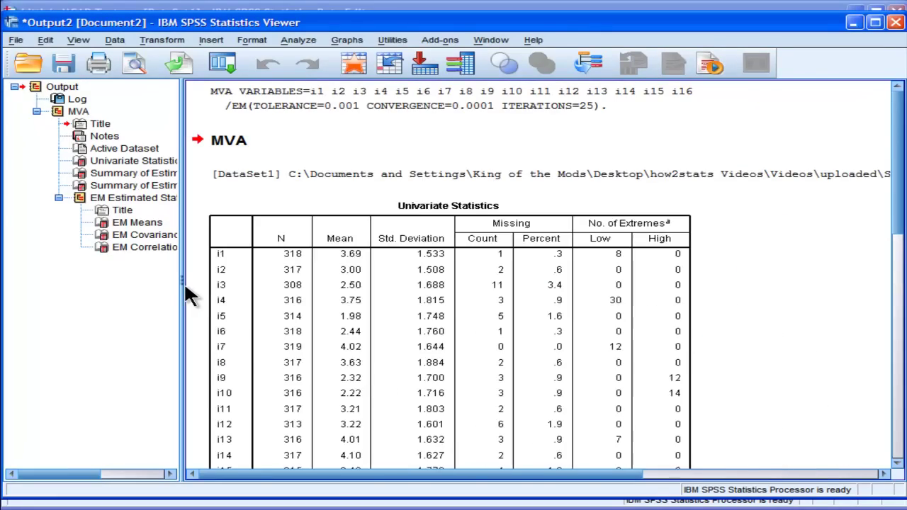
# - Scroll past Univariate Statistics to EM Means, showing Little's MCAR test: Chi-Square 261.700, DF 270, Sig. .630
pyautogui.moveTo(155, 284); pyautogui.dragTo(75, 289)
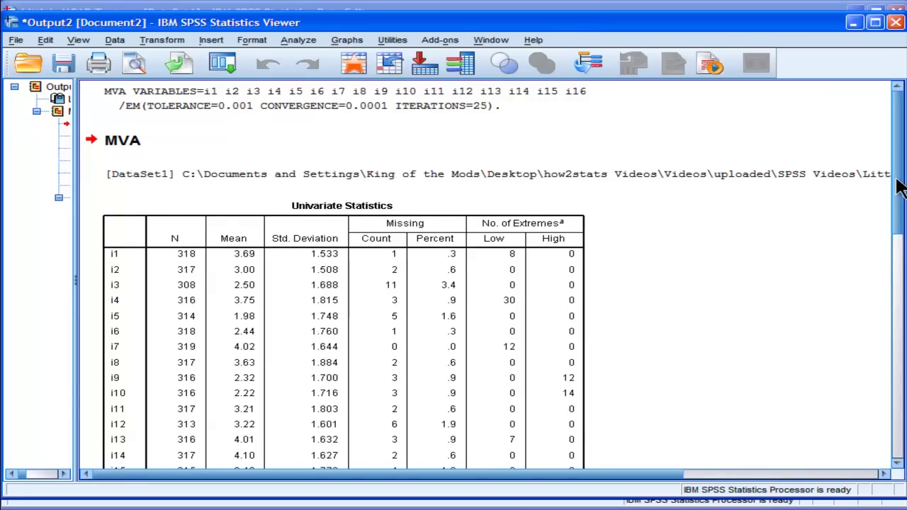
pyautogui.scroll(-3, 898, 206)
pyautogui.click(580, 329)
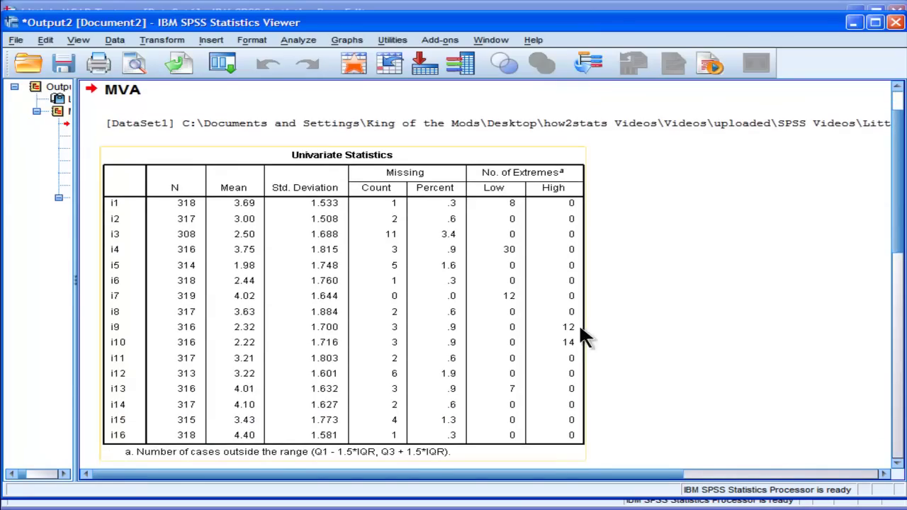
pyautogui.click(399, 248)
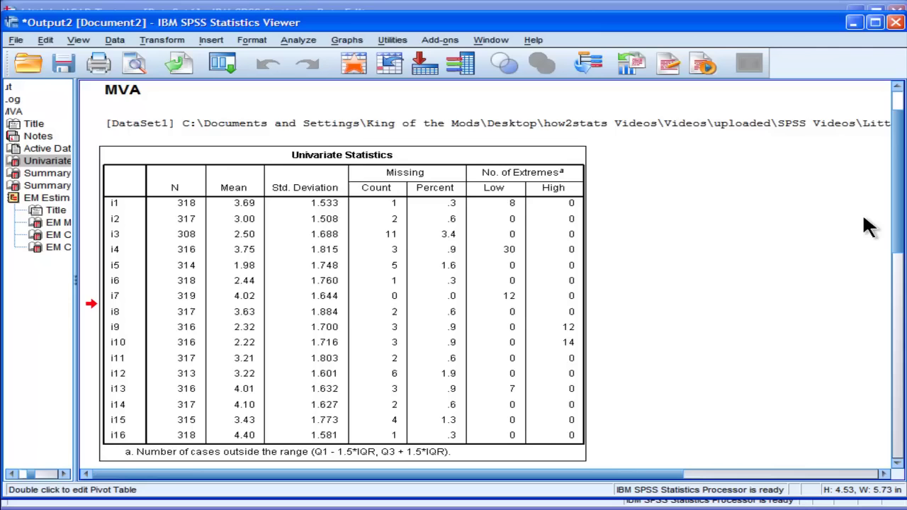
pyautogui.moveTo(900, 211); pyautogui.dragTo(901, 234)
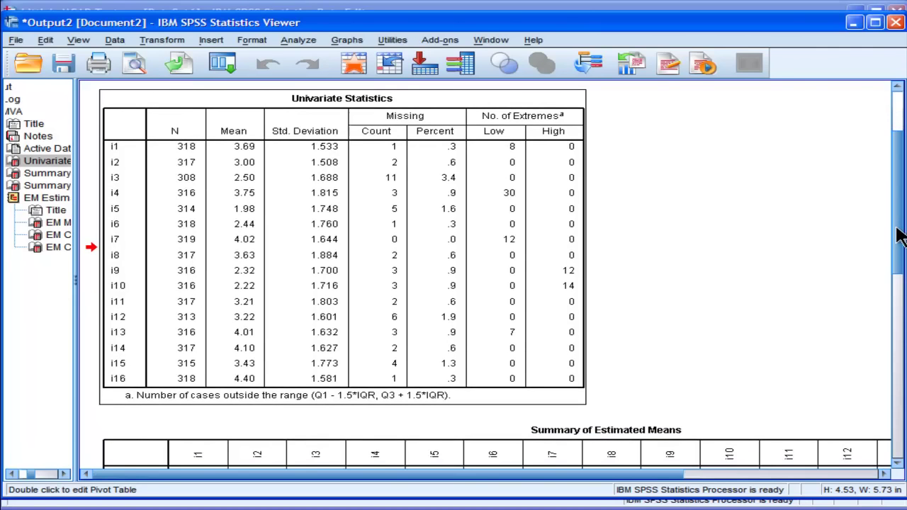
pyautogui.moveTo(900, 233); pyautogui.dragTo(898, 351)
pyautogui.click(501, 213)
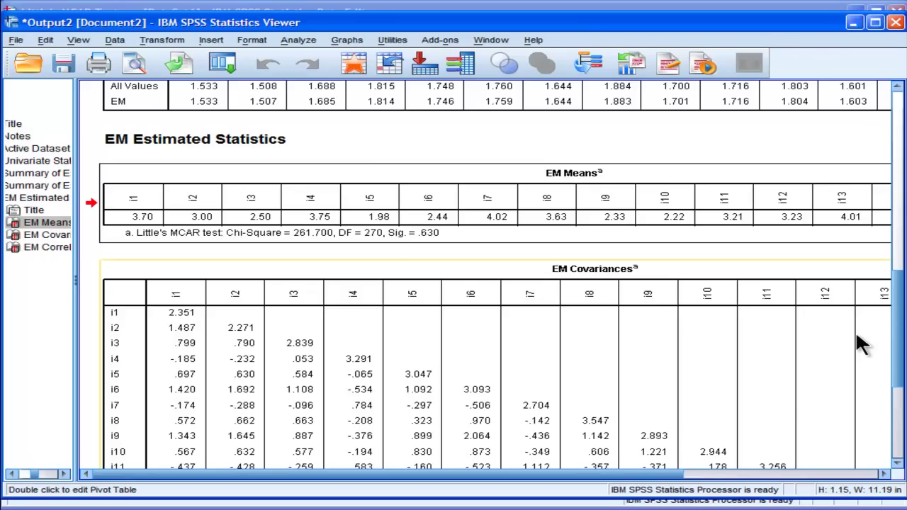
# - Scroll down and select the EM Covariances table, then the EM Correlations table
pyautogui.moveTo(903, 324); pyautogui.dragTo(904, 364)
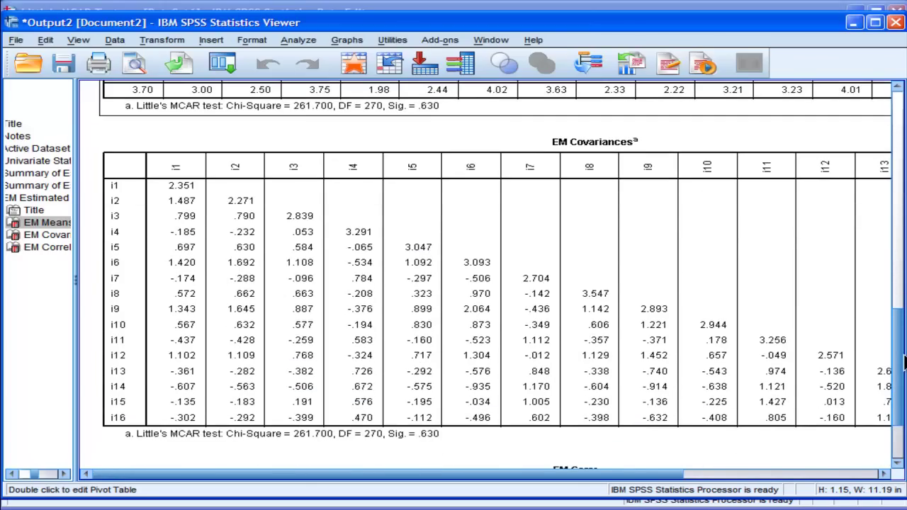
pyautogui.click(417, 406)
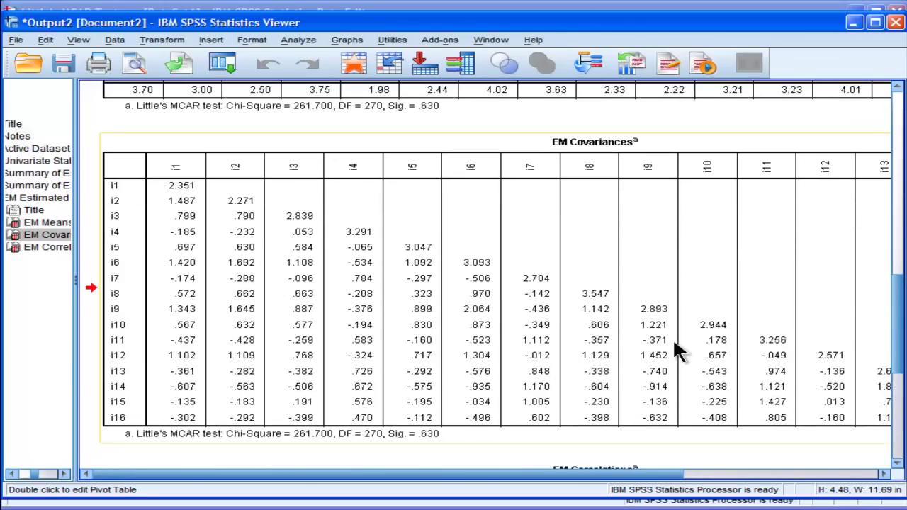
pyautogui.moveTo(897, 304); pyautogui.dragTo(897, 401)
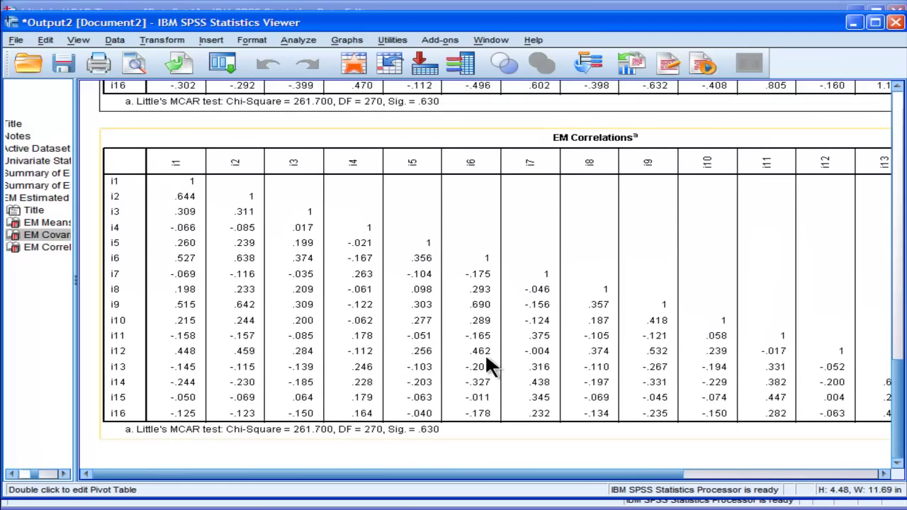
pyautogui.click(379, 315)
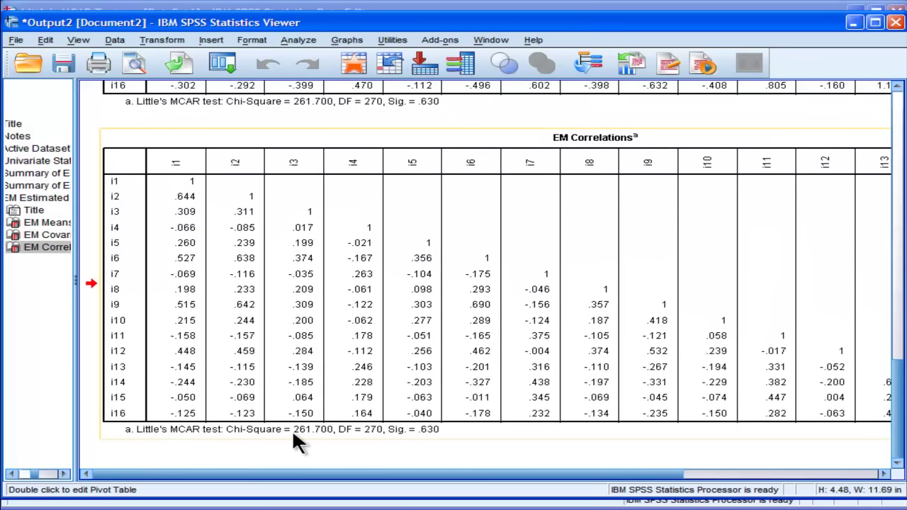